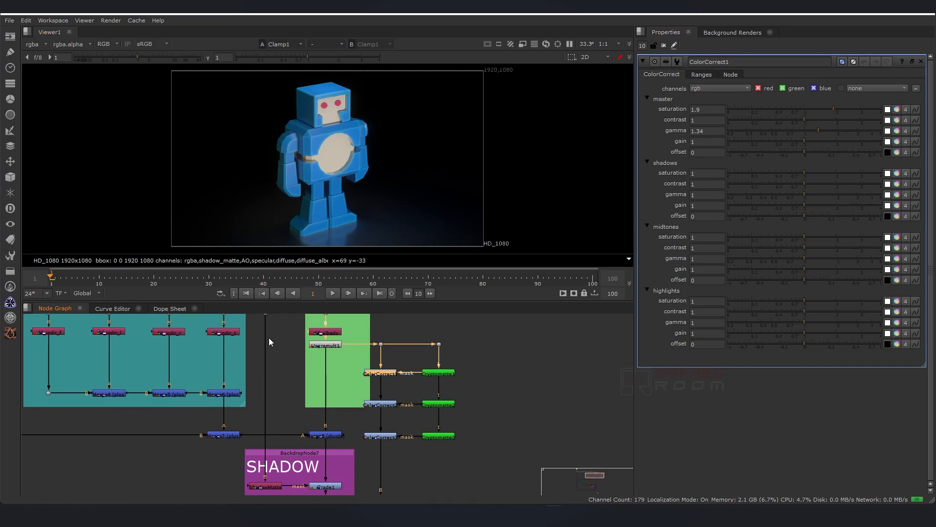
Frame the entire node tree in the Node Graph.
{"action": "scroll", "coordinate": [268, 338], "scroll_direction": "up", "scroll_amount": 2}
{"action": "left_click", "coordinate": [366, 353]}
{"action": "key", "text": "f"}
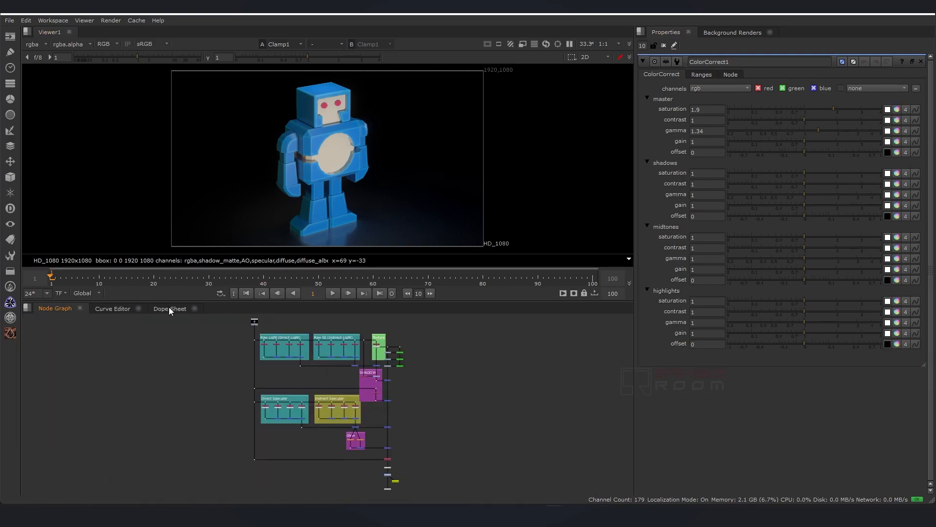
Browse the Curve Editor and Dope Sheet tabs, returning to the Node Graph.
{"action": "left_click", "coordinate": [108, 308]}
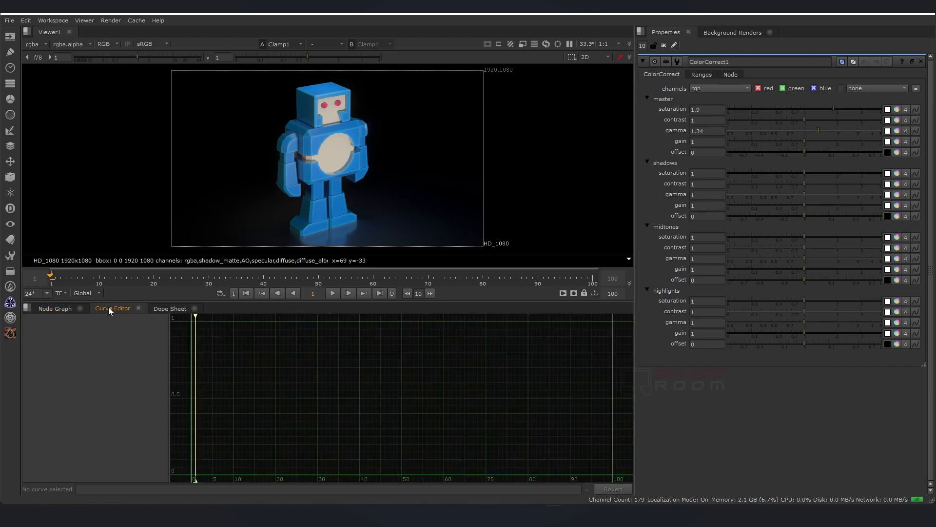
{"action": "left_click", "coordinate": [161, 308]}
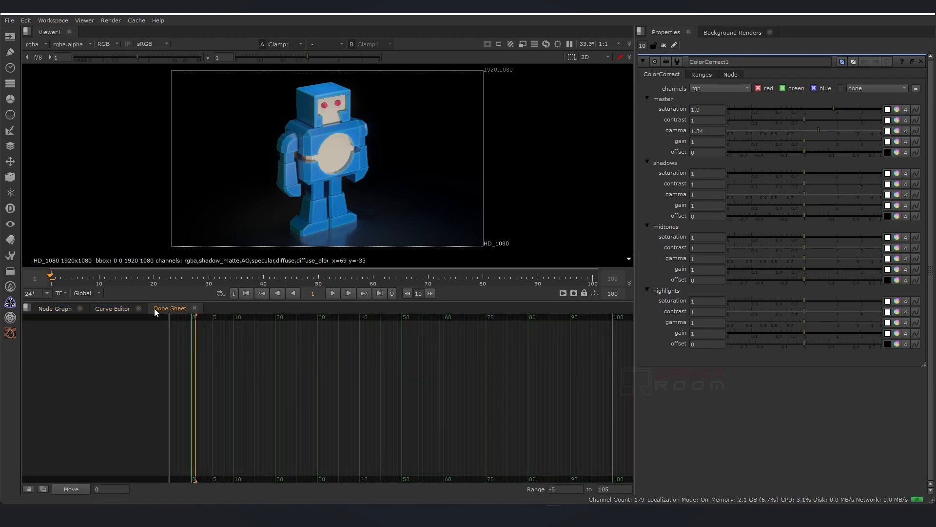
{"action": "left_click", "coordinate": [55, 309]}
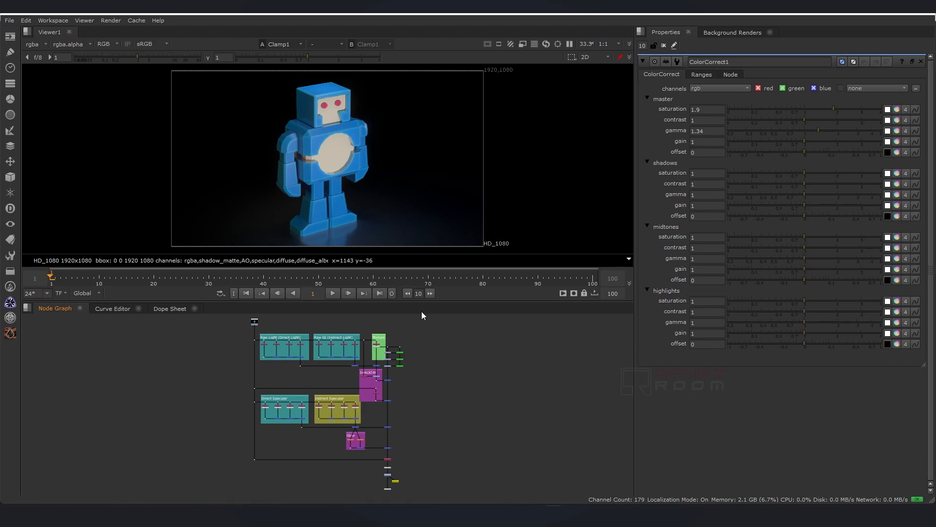
Switch to the LargeNodeGraph workspace and frame the node tree in the enlarged graph.
{"action": "left_click", "coordinate": [54, 21]}
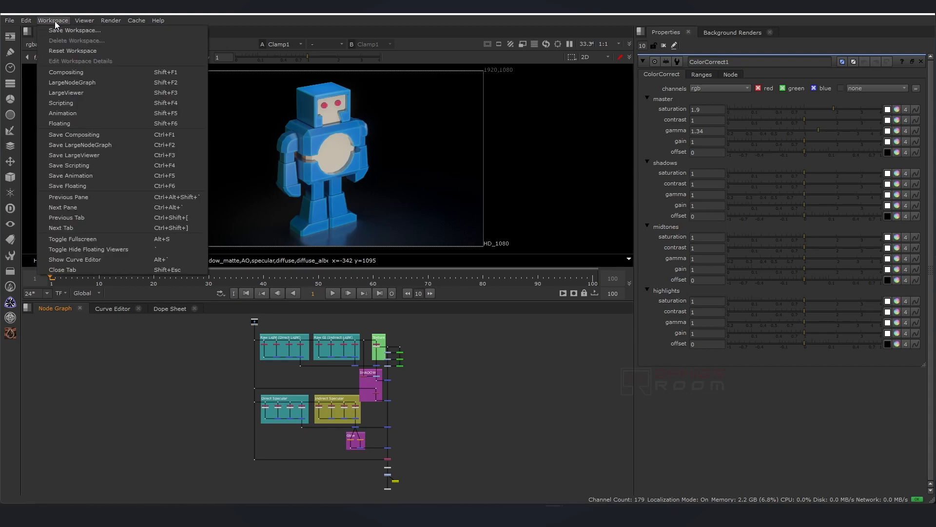
{"action": "left_click", "coordinate": [99, 81]}
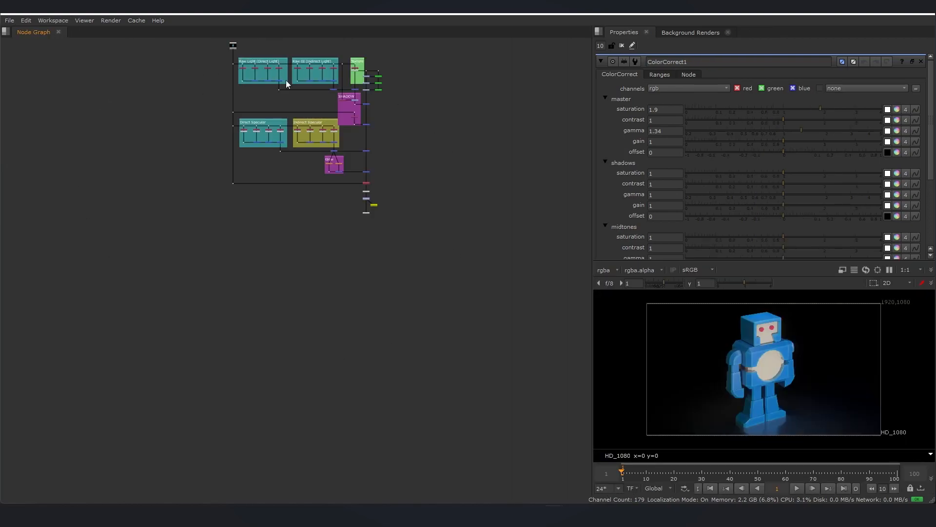
{"action": "middle_click_drag", "start_coordinate": [284, 237], "coordinate": [281, 291]}
{"action": "middle_click_drag", "start_coordinate": [294, 220], "coordinate": [290, 252]}
{"action": "key", "text": "f"}
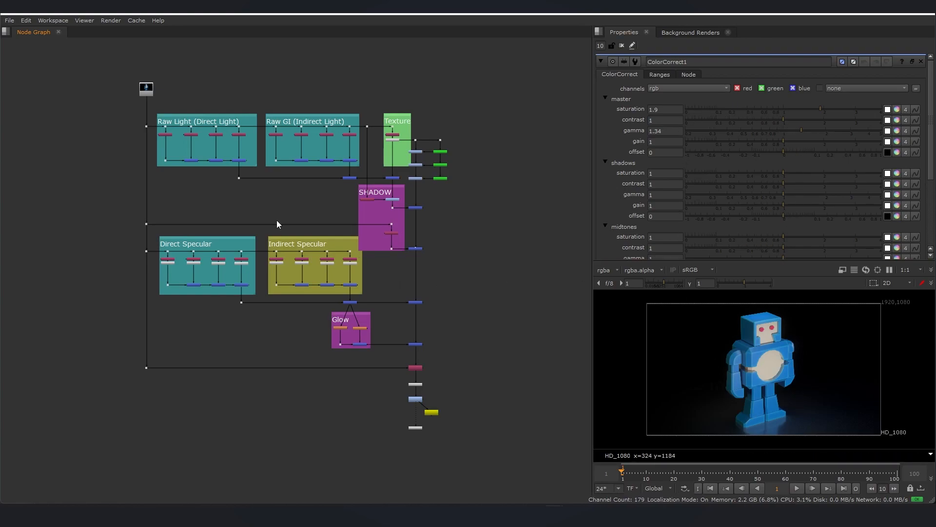
Switch to the LargeViewer workspace and pan the node graph.
{"action": "left_click", "coordinate": [47, 20]}
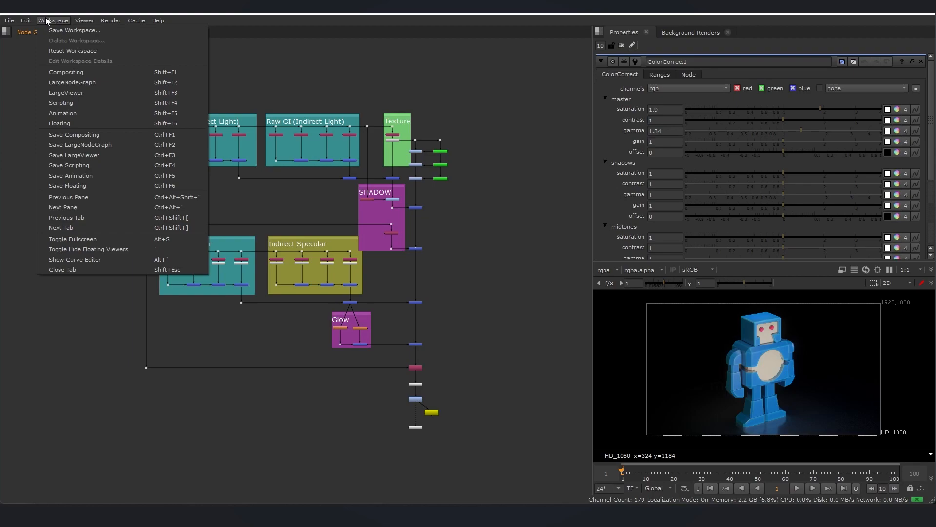
{"action": "left_click", "coordinate": [67, 92]}
{"action": "middle_click_drag", "start_coordinate": [321, 261], "coordinate": [301, 231]}
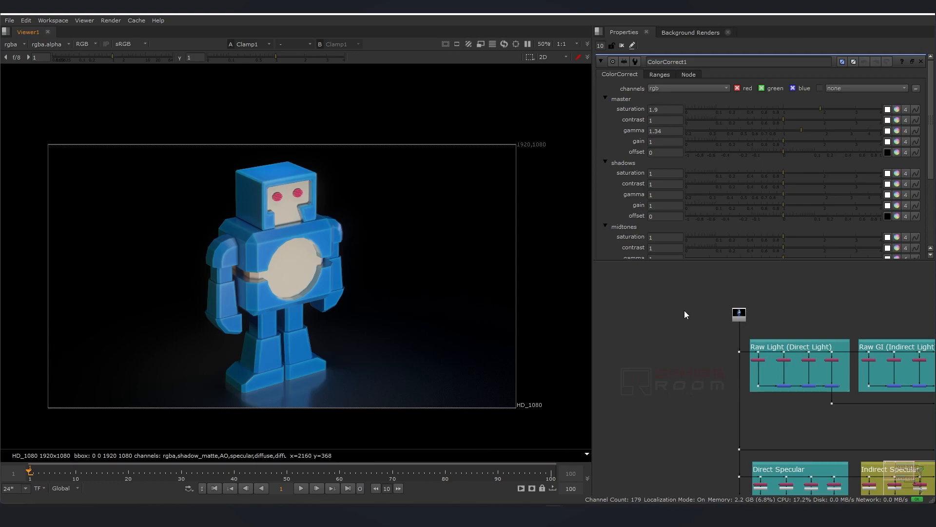
{"action": "middle_click_drag", "start_coordinate": [671, 363], "coordinate": [642, 346]}
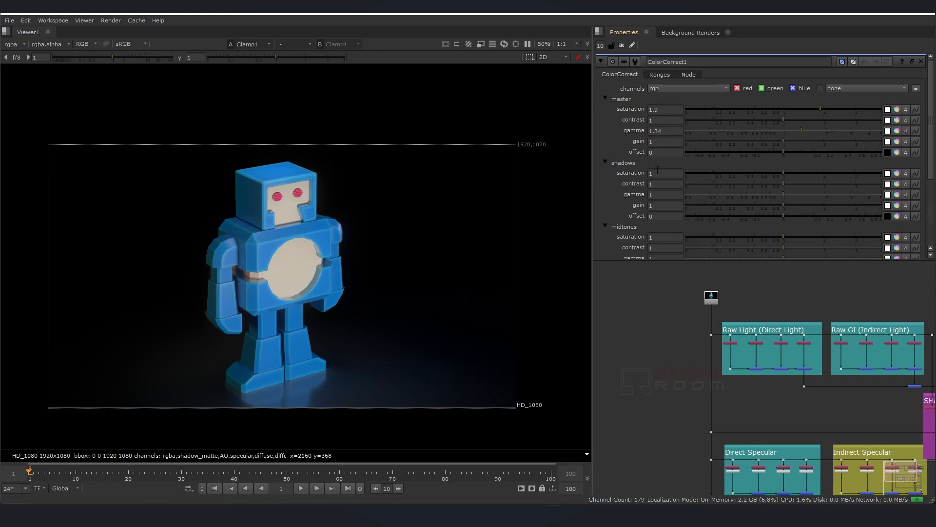
Preview the Scripting workspace, then the Animation workspace.
{"action": "left_click", "coordinate": [51, 20]}
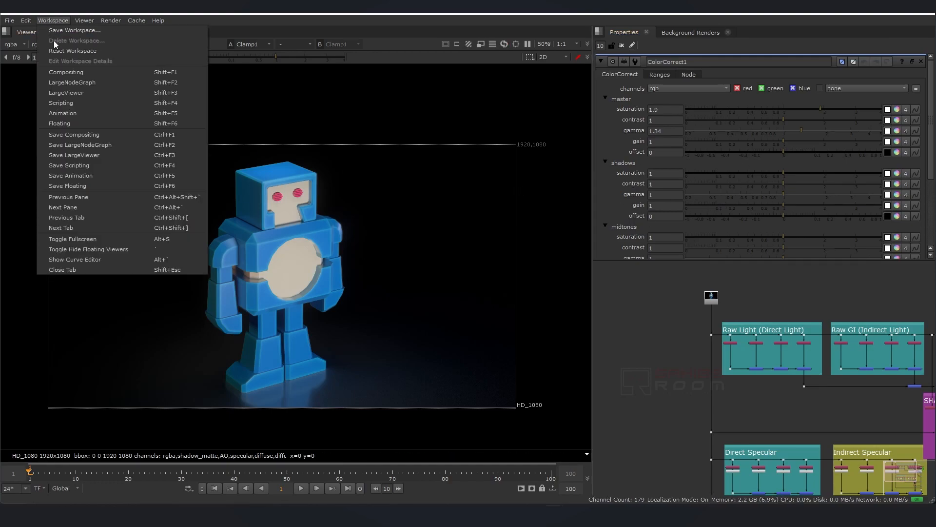
{"action": "left_click", "coordinate": [80, 103]}
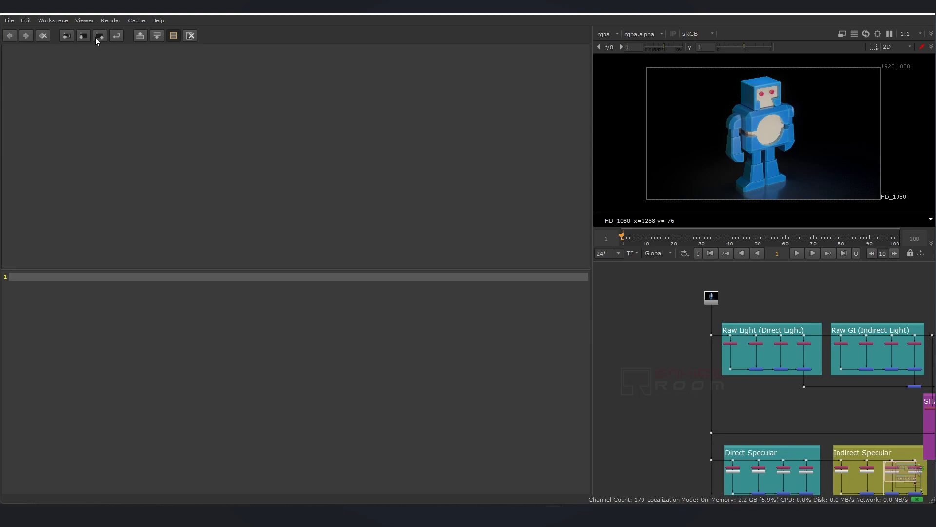
{"action": "left_click", "coordinate": [54, 21]}
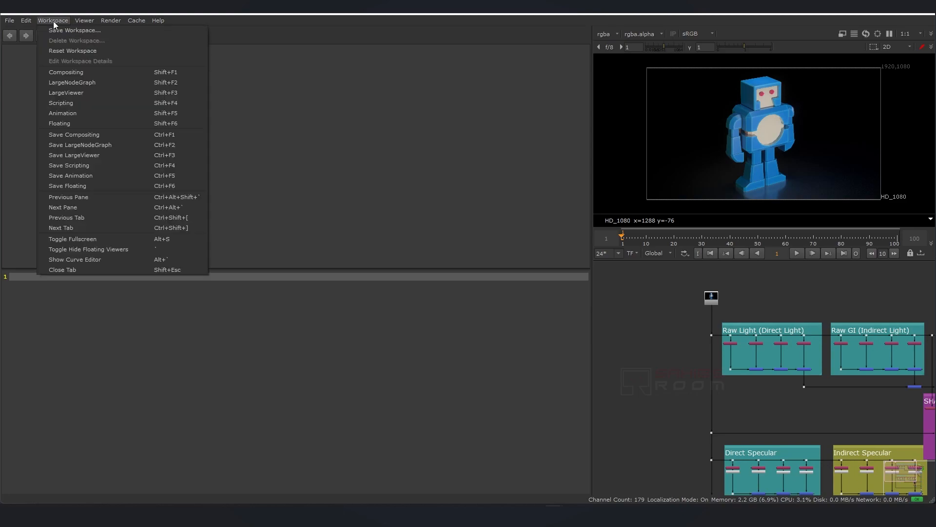
{"action": "left_click", "coordinate": [82, 114]}
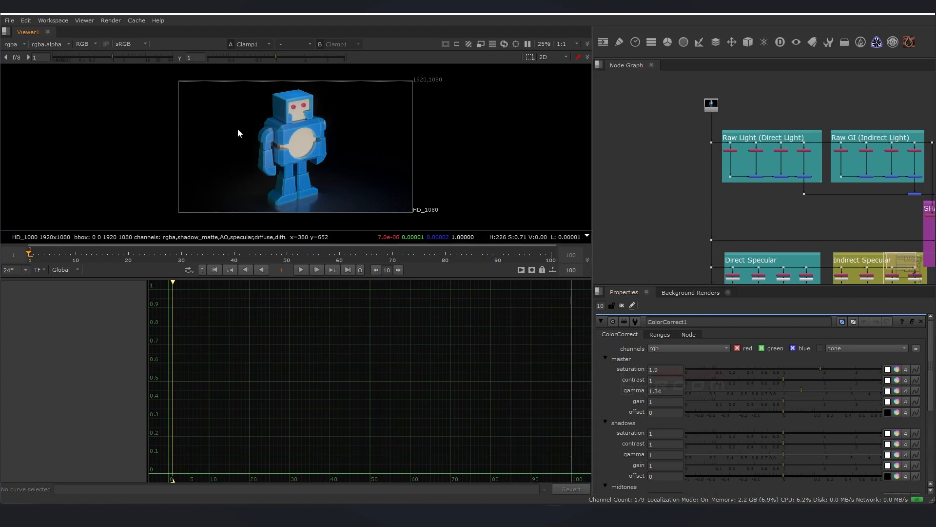
Switch to the Floating workspace and reposition the floating viewer window.
{"action": "left_click", "coordinate": [52, 21]}
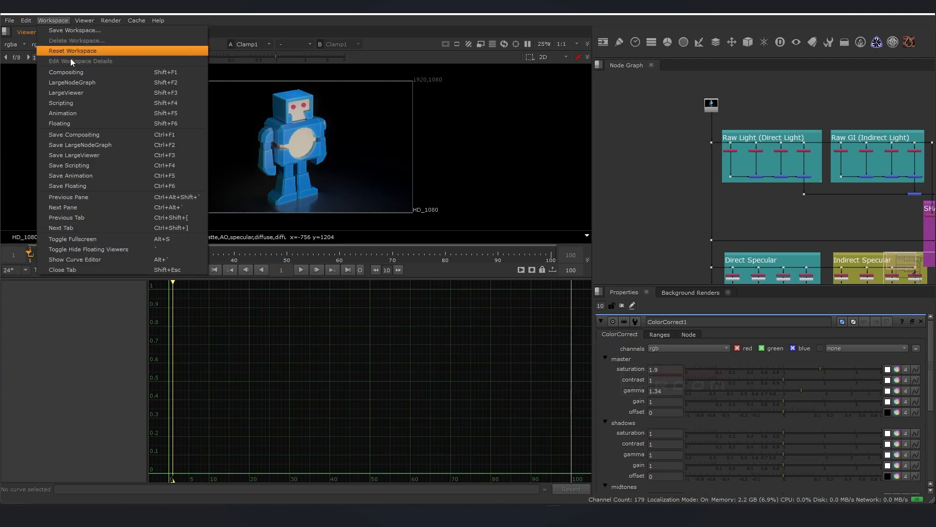
{"action": "left_click", "coordinate": [78, 123]}
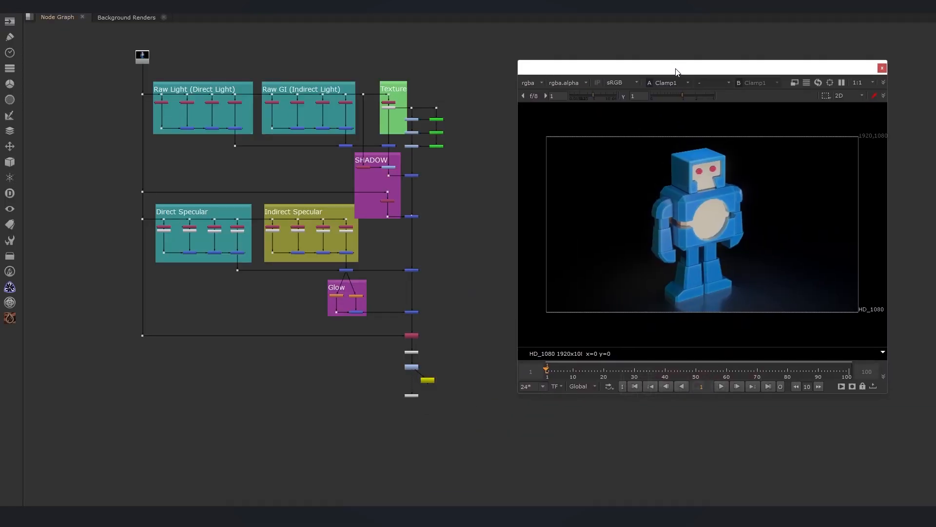
{"action": "mouse_move", "coordinate": [676, 72]}
{"action": "left_mouse_down"}
{"action": "mouse_move", "coordinate": [703, 58]}
{"action": "mouse_move", "coordinate": [638, 85]}
{"action": "mouse_move", "coordinate": [704, 85]}
{"action": "mouse_move", "coordinate": [686, 70]}
{"action": "mouse_move", "coordinate": [676, 68]}
{"action": "mouse_move", "coordinate": [669, 87]}
{"action": "mouse_move", "coordinate": [663, 79]}
{"action": "left_mouse_up"}
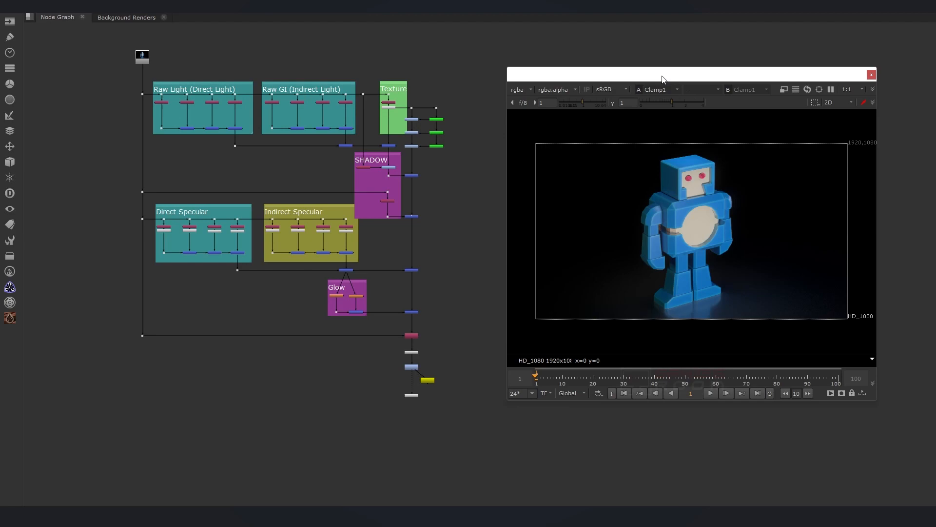
{"action": "mouse_move", "coordinate": [663, 79]}
{"action": "left_mouse_down"}
{"action": "mouse_move", "coordinate": [687, 77]}
{"action": "mouse_move", "coordinate": [676, 81]}
{"action": "left_mouse_up"}
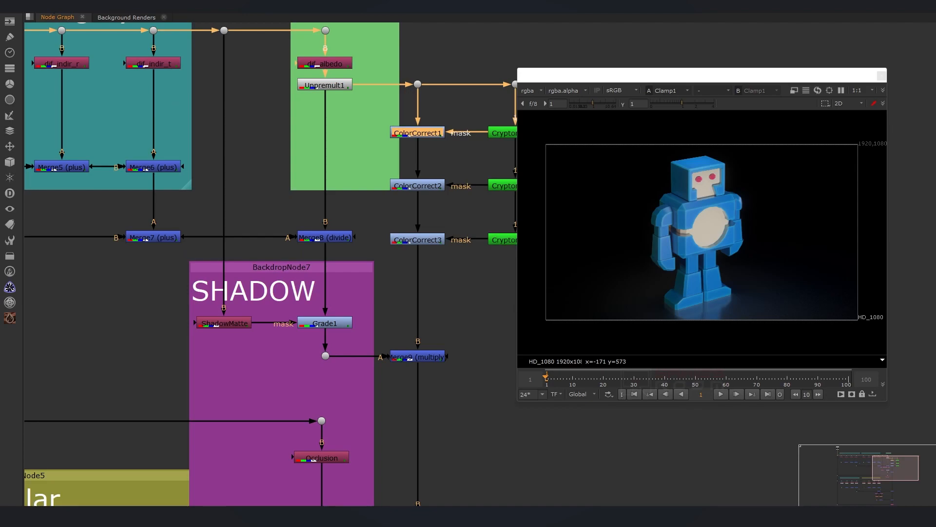
Return to the Compositing workspace and widen the viewer by moving the pane dividers.
{"action": "left_click", "coordinate": [53, 7]}
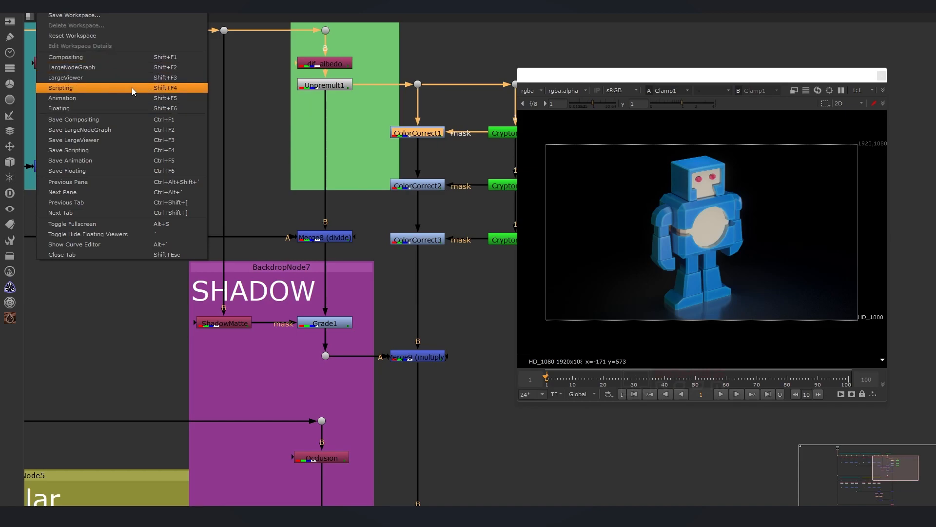
{"action": "left_click", "coordinate": [124, 59]}
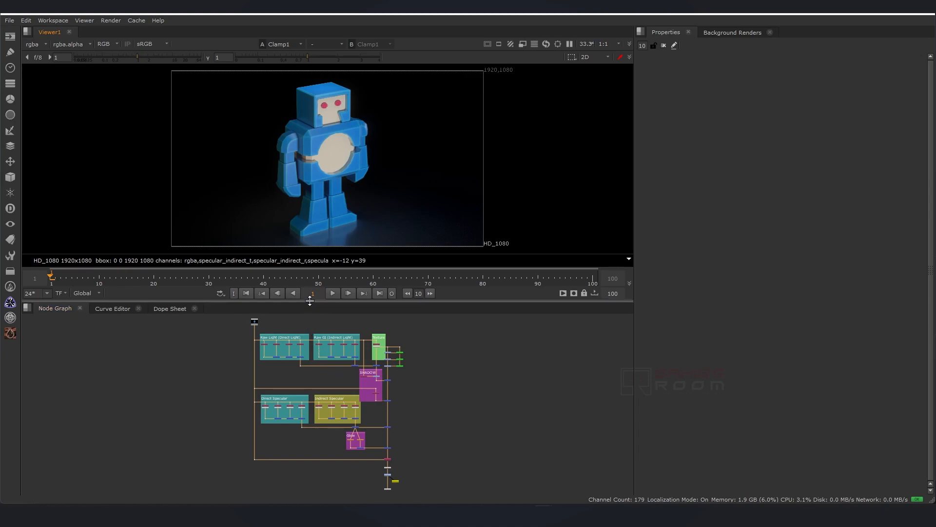
{"action": "mouse_move", "coordinate": [310, 300]}
{"action": "left_mouse_down"}
{"action": "mouse_move", "coordinate": [316, 354]}
{"action": "mouse_move", "coordinate": [318, 257]}
{"action": "mouse_move", "coordinate": [318, 292]}
{"action": "left_mouse_up"}
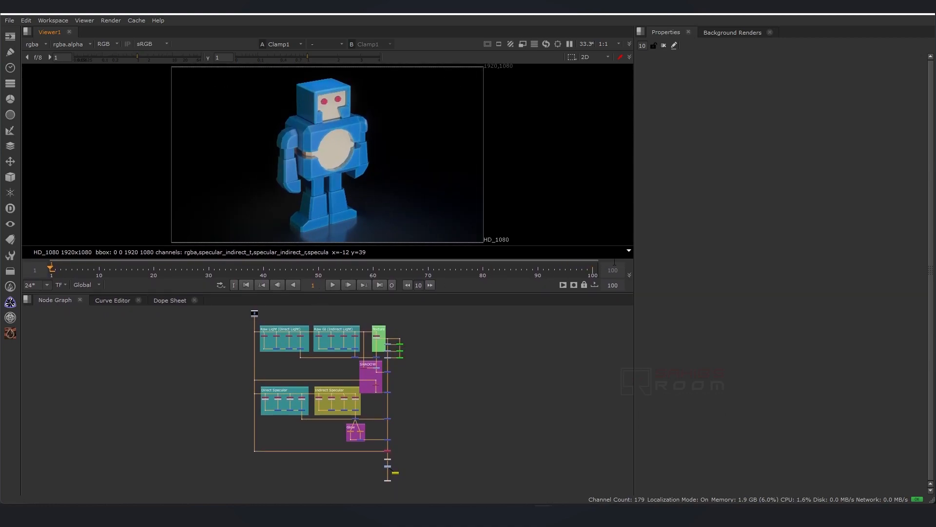
{"action": "left_click_drag", "start_coordinate": [635, 261], "coordinate": [602, 263]}
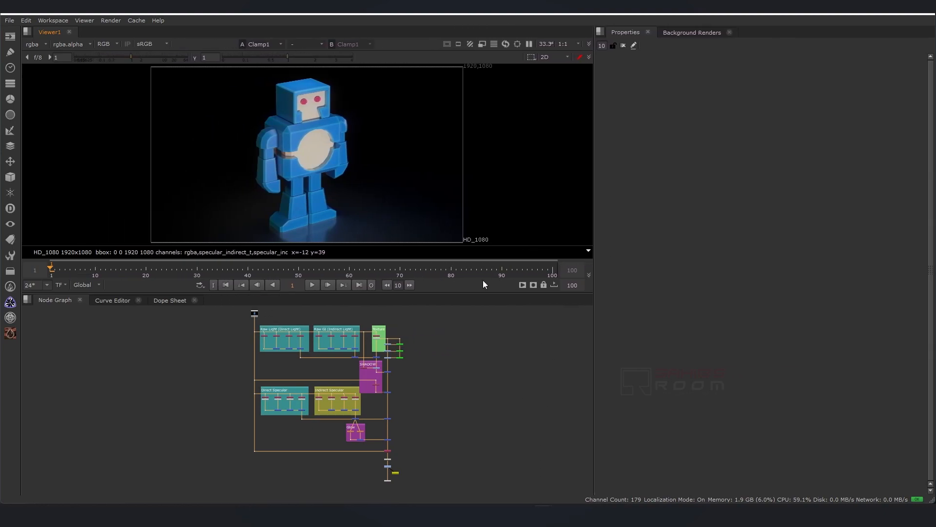
{"action": "mouse_move", "coordinate": [473, 292]}
{"action": "left_mouse_down"}
{"action": "mouse_move", "coordinate": [474, 356]}
{"action": "mouse_move", "coordinate": [475, 293]}
{"action": "left_mouse_up"}
{"action": "left_click_drag", "start_coordinate": [592, 274], "coordinate": [536, 274]}
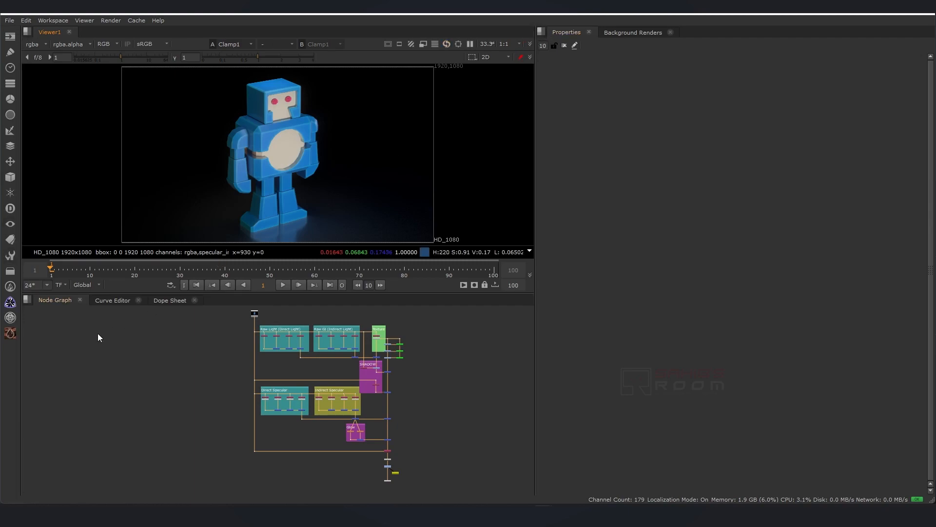
Split the Node Graph pane vertically and move the Curve Editor tab into the new lower pane.
{"action": "left_click", "coordinate": [27, 300]}
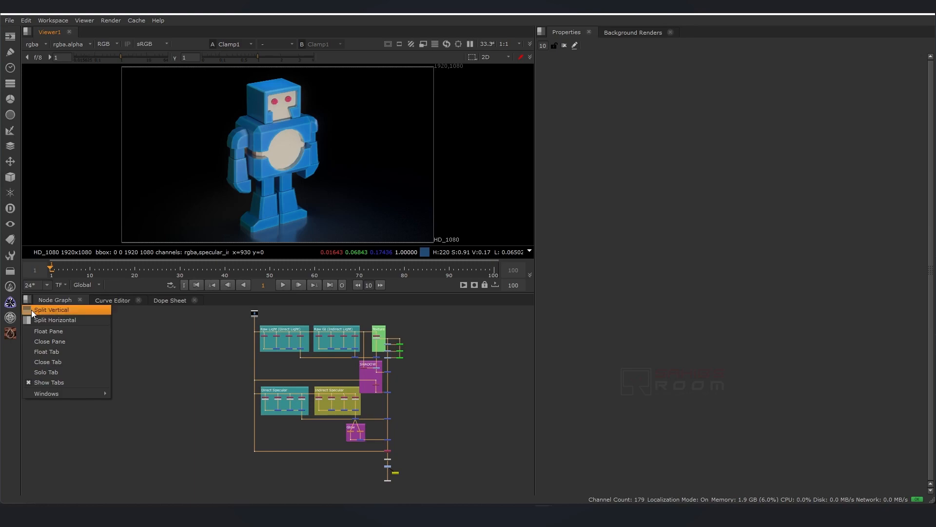
{"action": "left_click", "coordinate": [31, 309]}
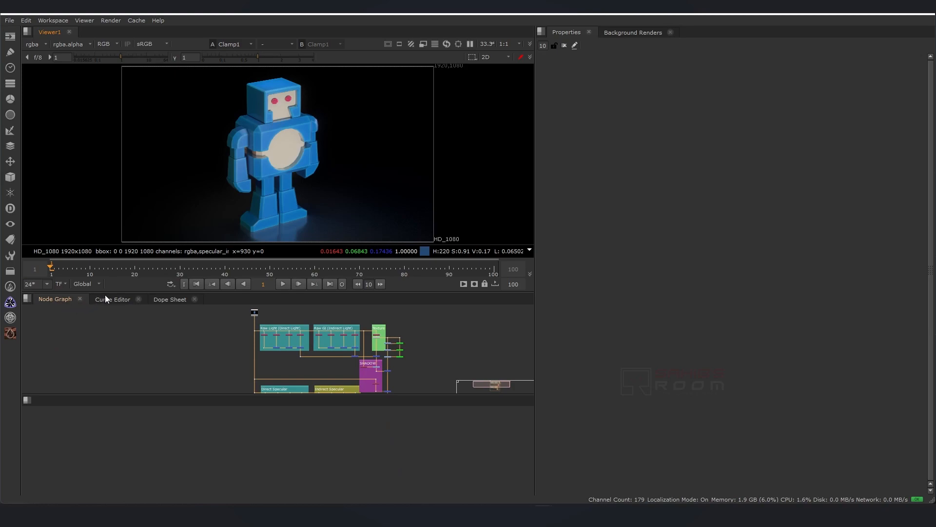
{"action": "left_click_drag", "start_coordinate": [108, 298], "coordinate": [115, 423]}
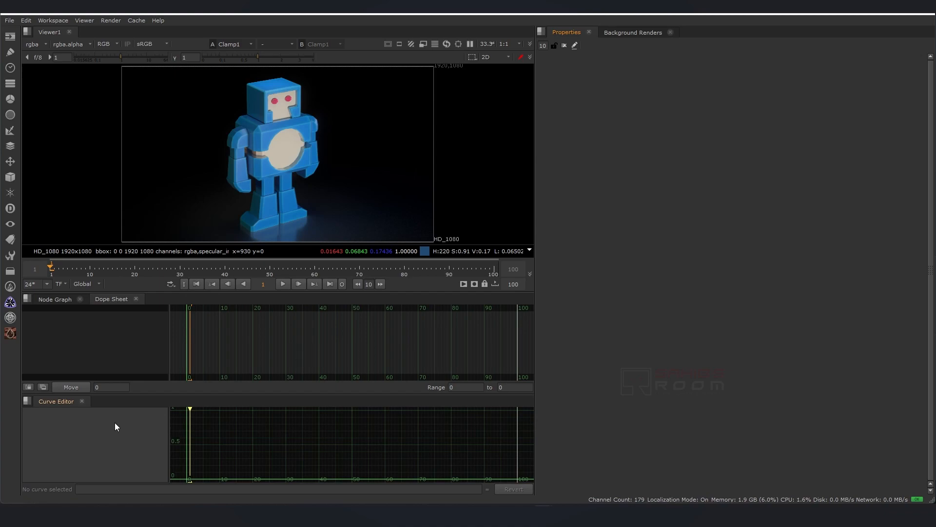
Split the Curve Editor pane horizontally and move the Dope Sheet tab into the right half.
{"action": "left_click", "coordinate": [28, 401]}
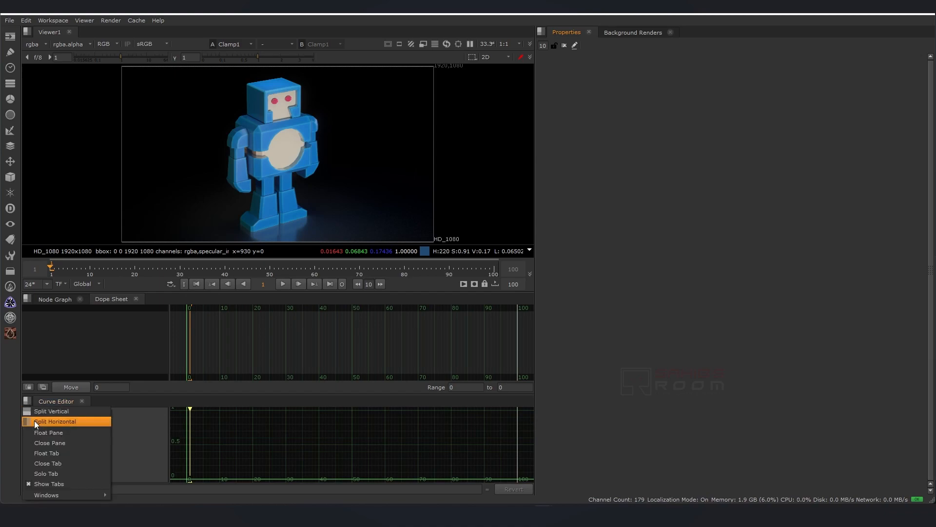
{"action": "left_click", "coordinate": [34, 421]}
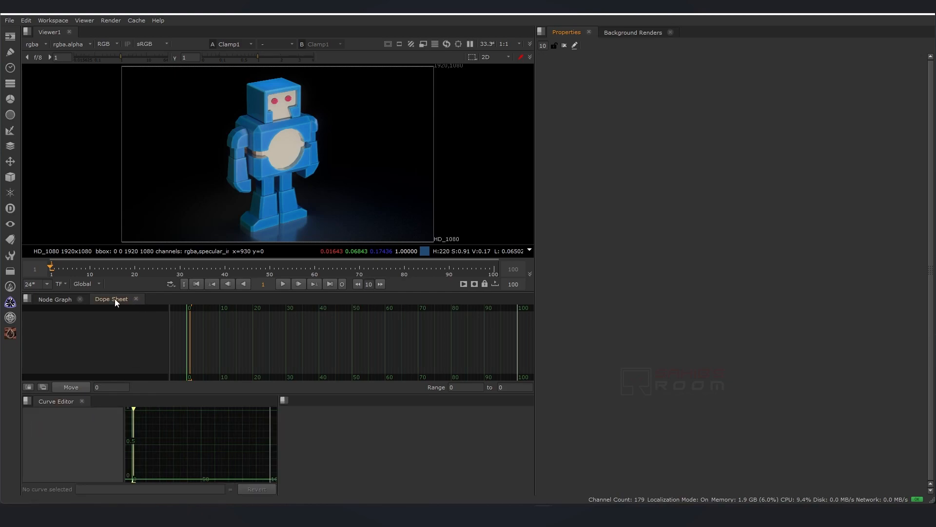
{"action": "left_click_drag", "start_coordinate": [112, 299], "coordinate": [330, 437]}
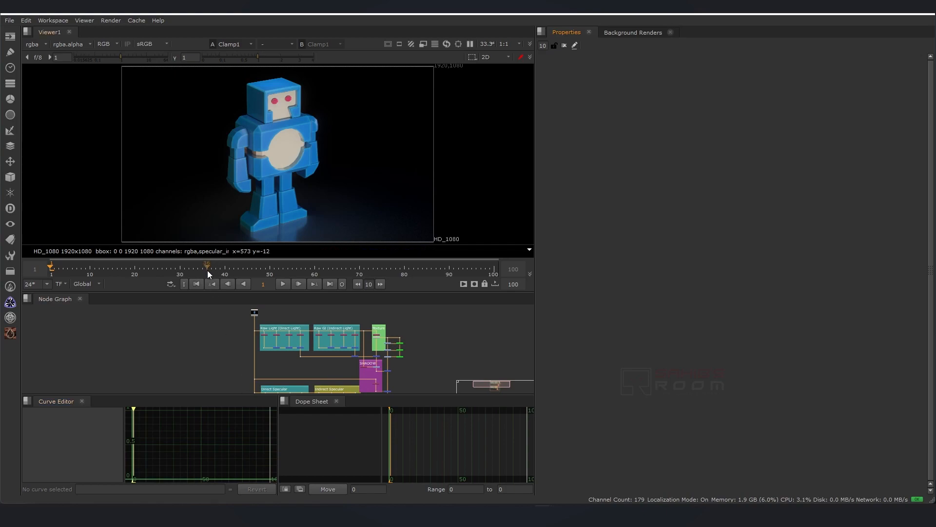
Enlarge the node graph pane by moving its dividers up and to the right.
{"action": "left_click_drag", "start_coordinate": [220, 292], "coordinate": [224, 253]}
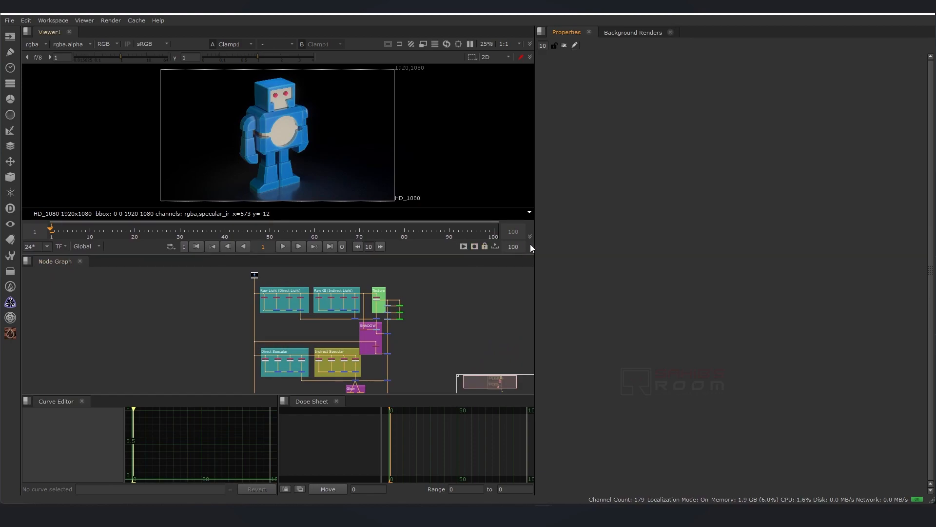
{"action": "left_click_drag", "start_coordinate": [537, 245], "coordinate": [599, 249]}
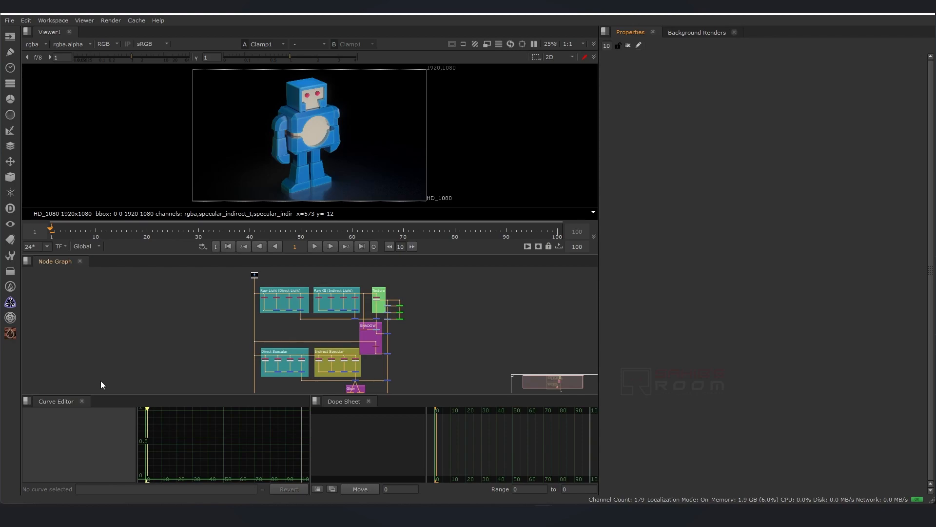
Move the Curve Editor and Dope Sheet tabs back into the Node Graph pane.
{"action": "left_click_drag", "start_coordinate": [62, 402], "coordinate": [117, 297]}
{"action": "left_click_drag", "start_coordinate": [351, 403], "coordinate": [239, 321]}
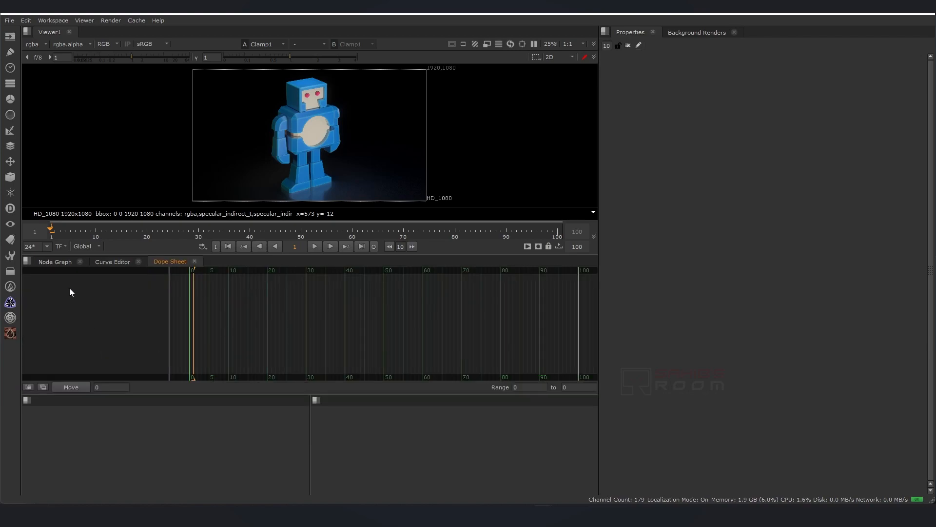
Close the empty lower-right pane.
{"action": "left_click", "coordinate": [58, 261]}
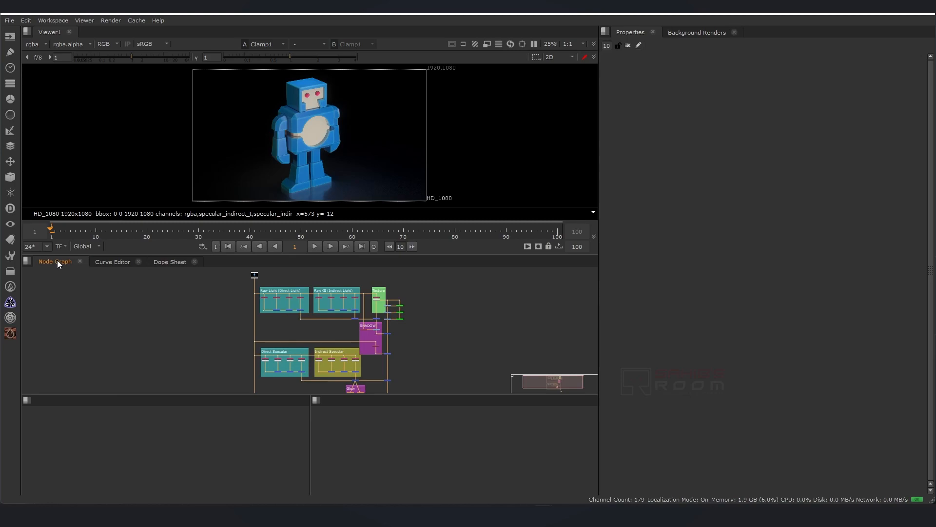
{"action": "left_click", "coordinate": [315, 400]}
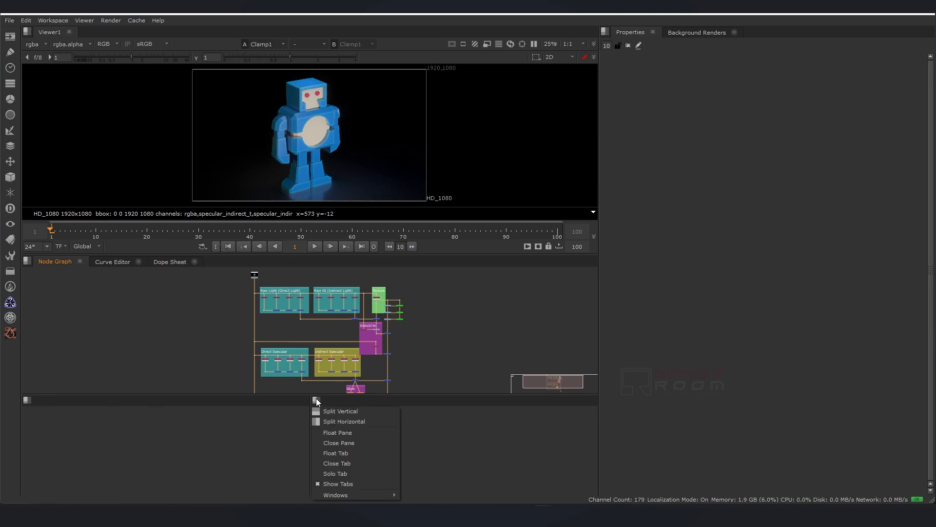
{"action": "left_click", "coordinate": [326, 443]}
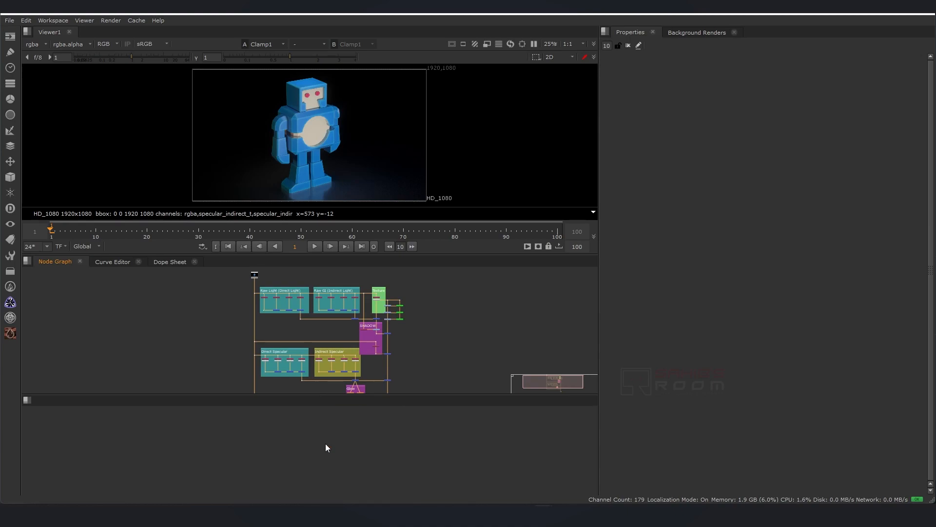
Close the remaining empty bottom pane and readjust the divider between the viewer and the node graph pane.
{"action": "left_click", "coordinate": [28, 400]}
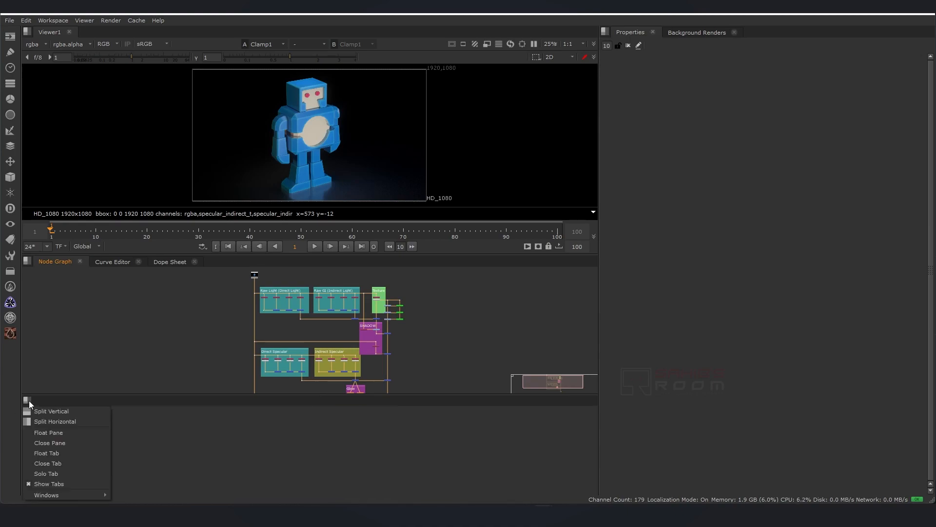
{"action": "left_click", "coordinate": [40, 443]}
{"action": "left_click_drag", "start_coordinate": [151, 318], "coordinate": [151, 281]}
Switch between the Curve Editor and Dope Sheet tabs, then close the Curve Editor tab.
{"action": "left_click", "coordinate": [113, 288]}
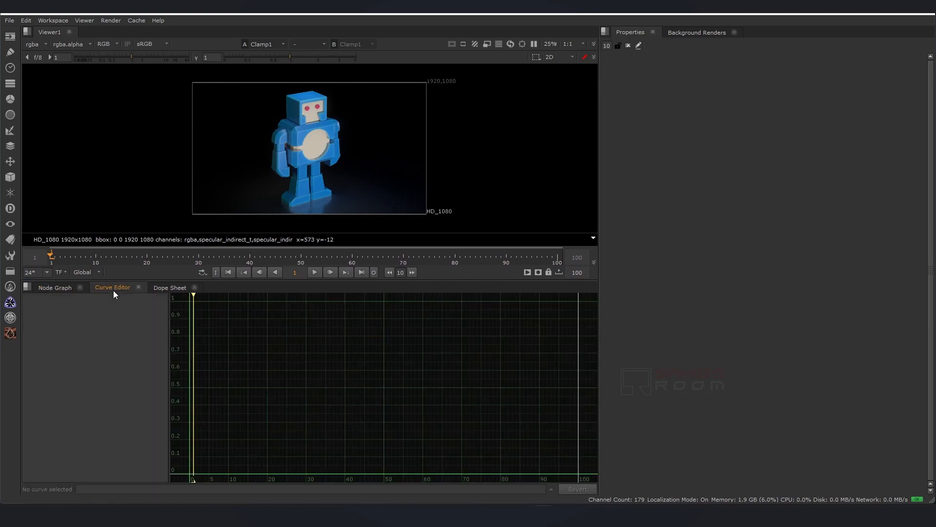
{"action": "left_click", "coordinate": [159, 287]}
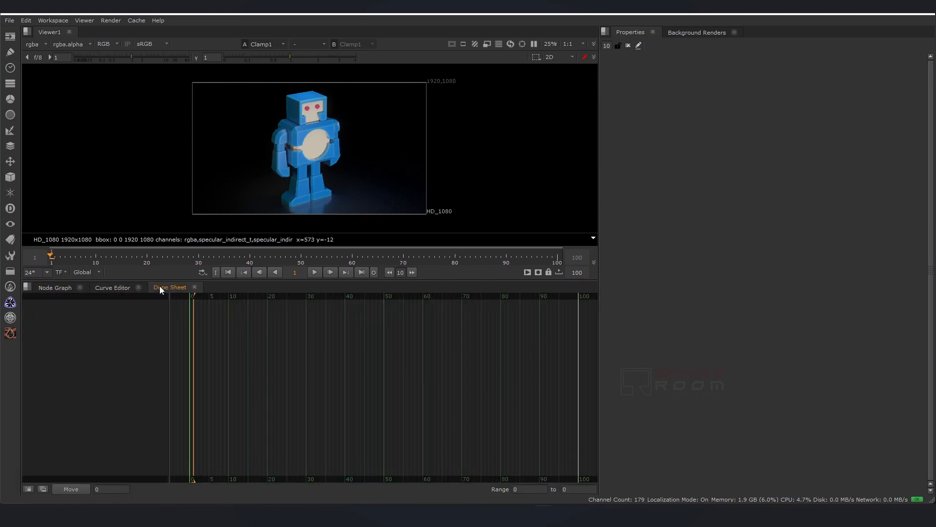
{"action": "left_click", "coordinate": [106, 286]}
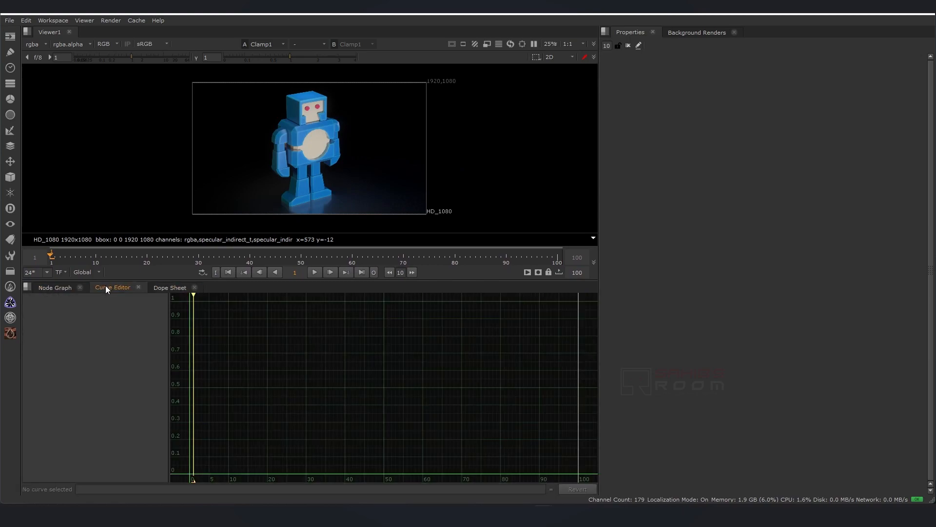
{"action": "left_click", "coordinate": [27, 288]}
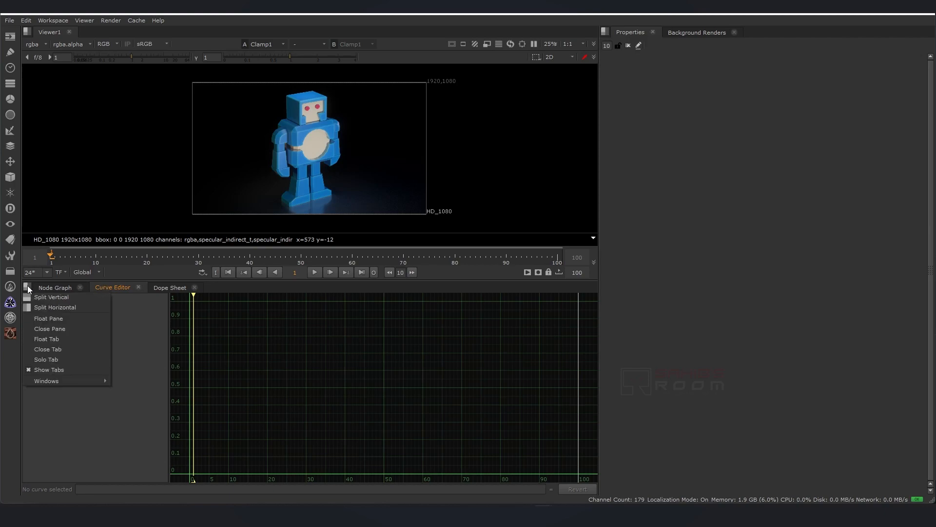
{"action": "left_click", "coordinate": [42, 348]}
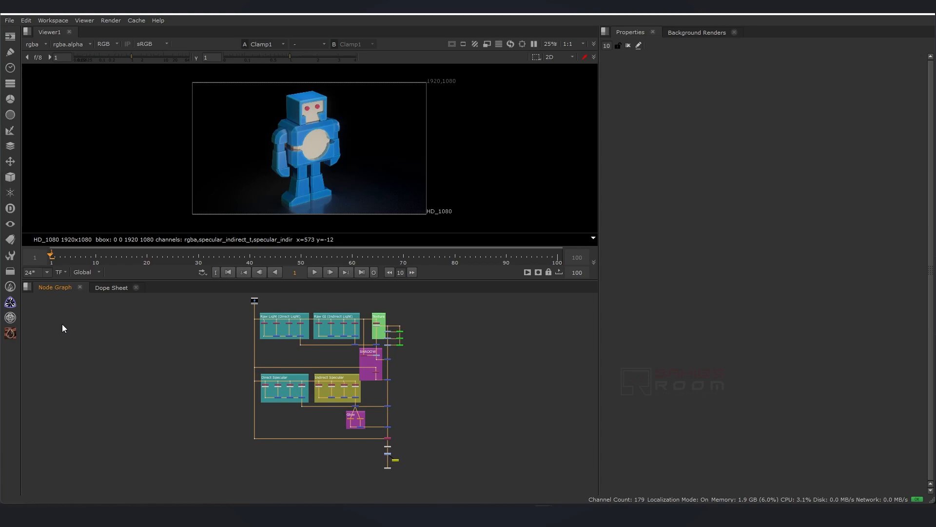
Select the Dope Sheet tab and close it, leaving only the Node Graph in the bottom pane.
{"action": "left_click", "coordinate": [101, 290]}
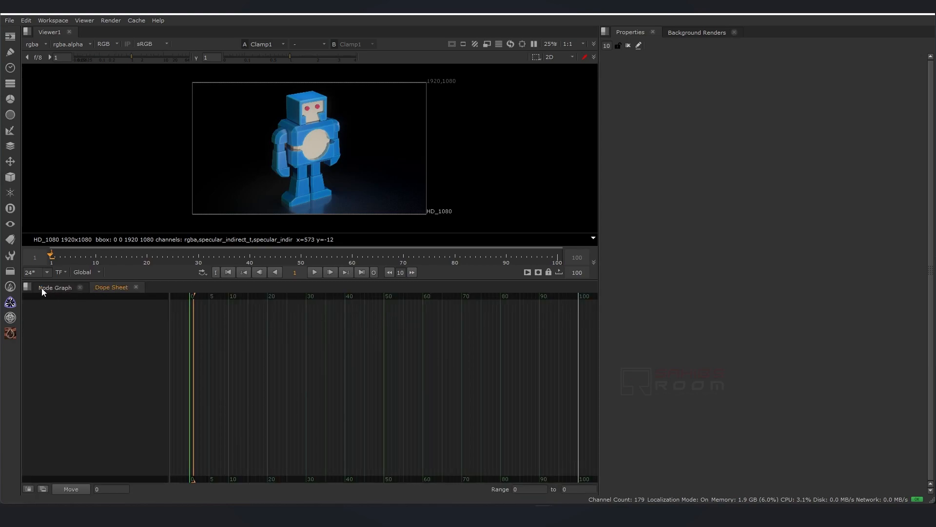
{"action": "left_click", "coordinate": [28, 286]}
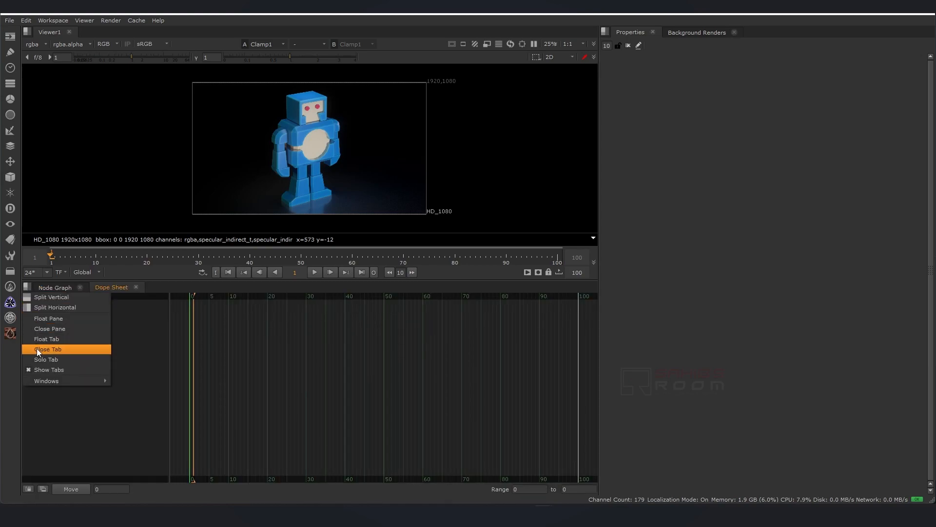
{"action": "left_click", "coordinate": [128, 287]}
{"action": "left_click", "coordinate": [136, 288]}
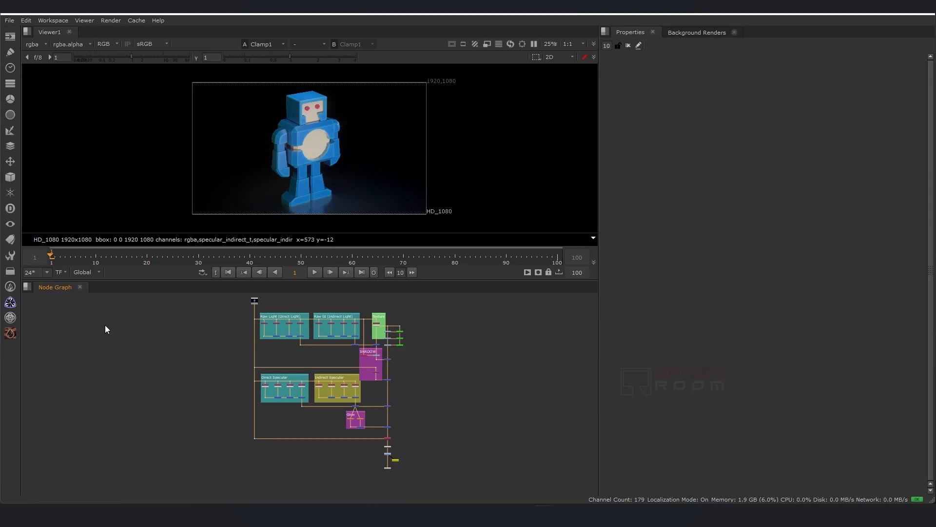
Reopen the Dope Sheet as a tab in the bottom pane from the pane's windows list.
{"action": "left_click", "coordinate": [28, 287]}
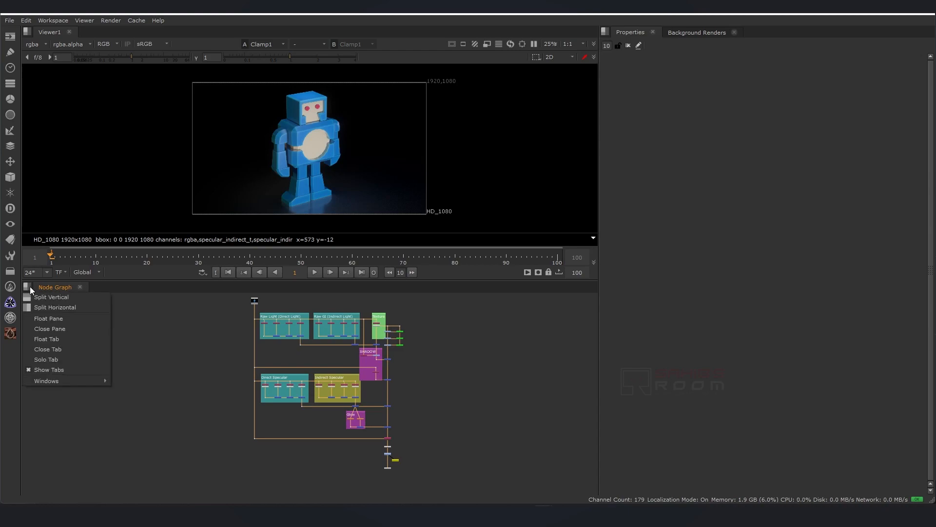
{"action": "mouse_move", "coordinate": [54, 387]}
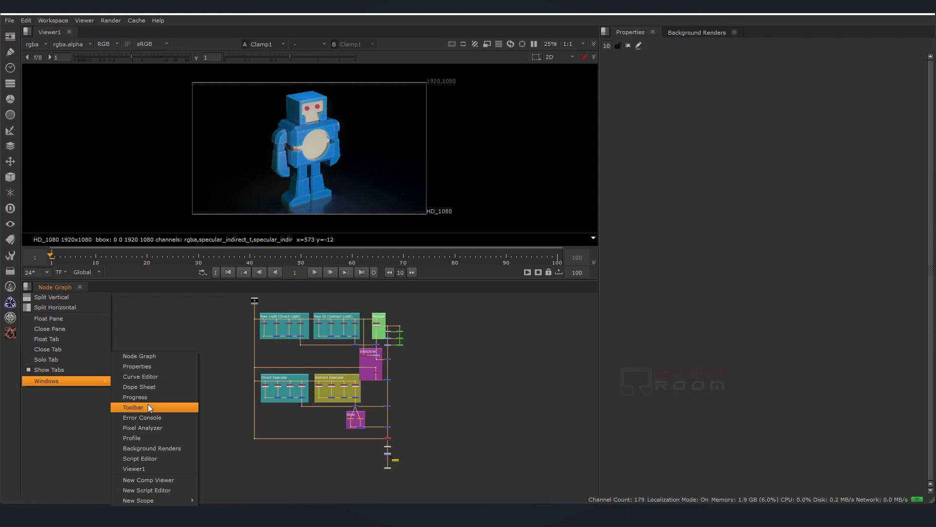
{"action": "left_click", "coordinate": [146, 387]}
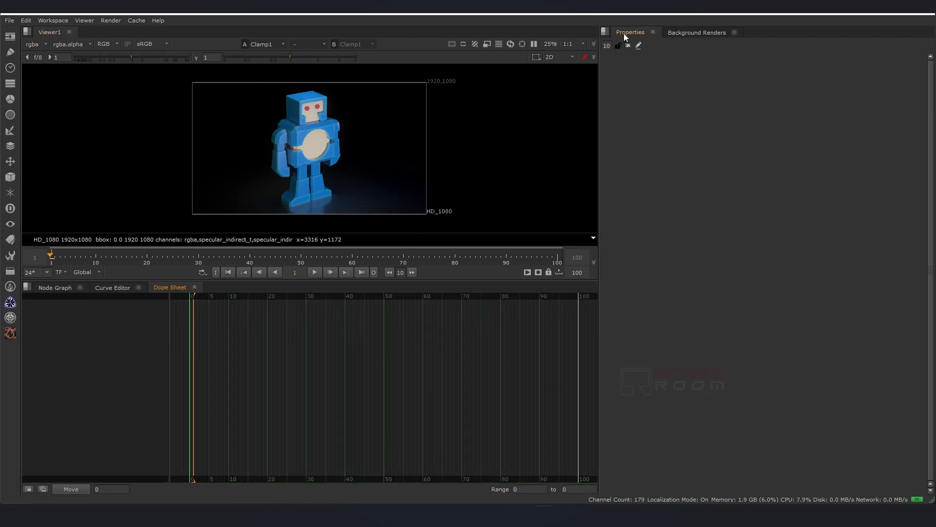
Close the Properties and Background Renders tabs, then close the empty right-hand pane.
{"action": "left_click", "coordinate": [651, 32]}
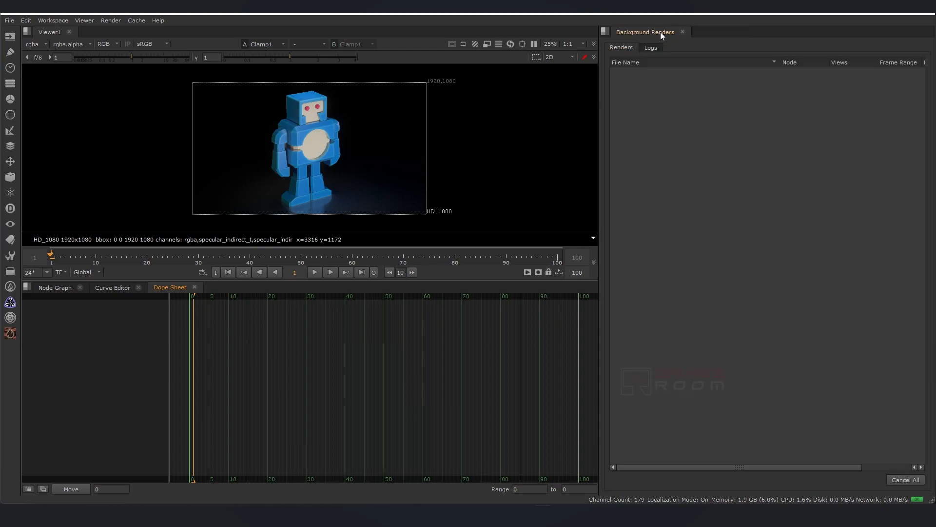
{"action": "left_click", "coordinate": [683, 32]}
{"action": "left_click", "coordinate": [605, 30]}
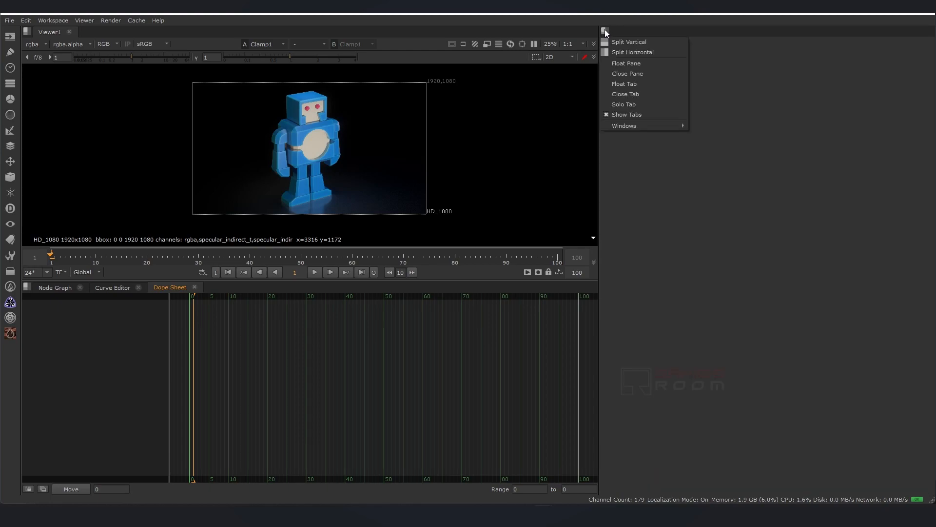
{"action": "left_click", "coordinate": [617, 75]}
Add a Properties tab to the bottom pane from the windows list and cycle through the pane's tabs.
{"action": "left_click", "coordinate": [26, 285]}
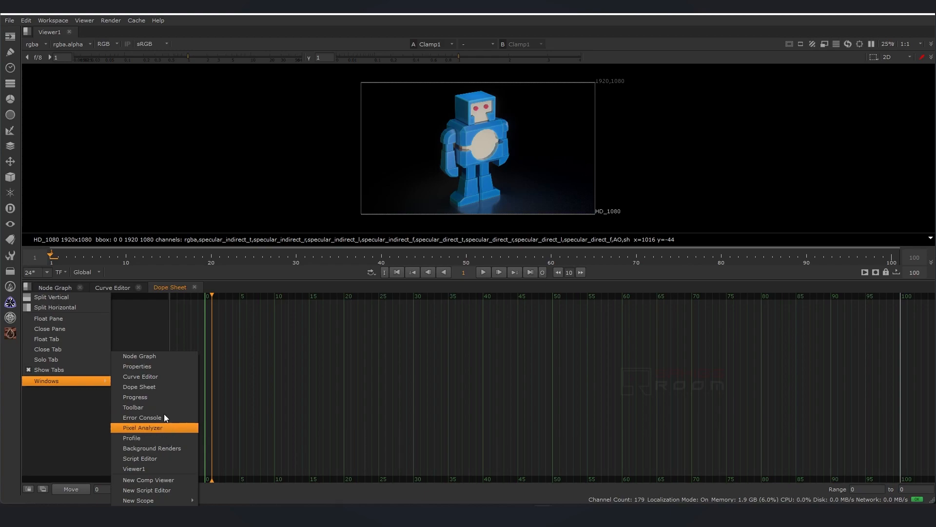
{"action": "left_click", "coordinate": [159, 367]}
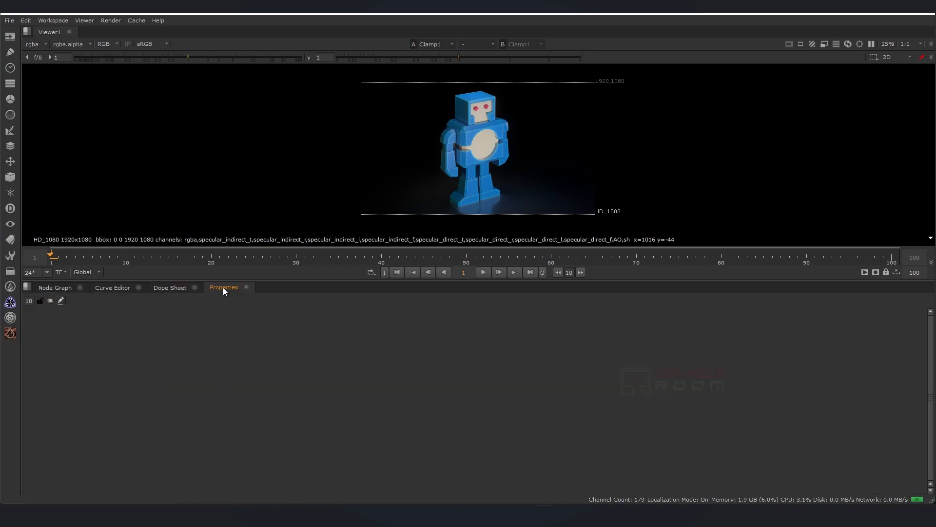
{"action": "left_click", "coordinate": [58, 289]}
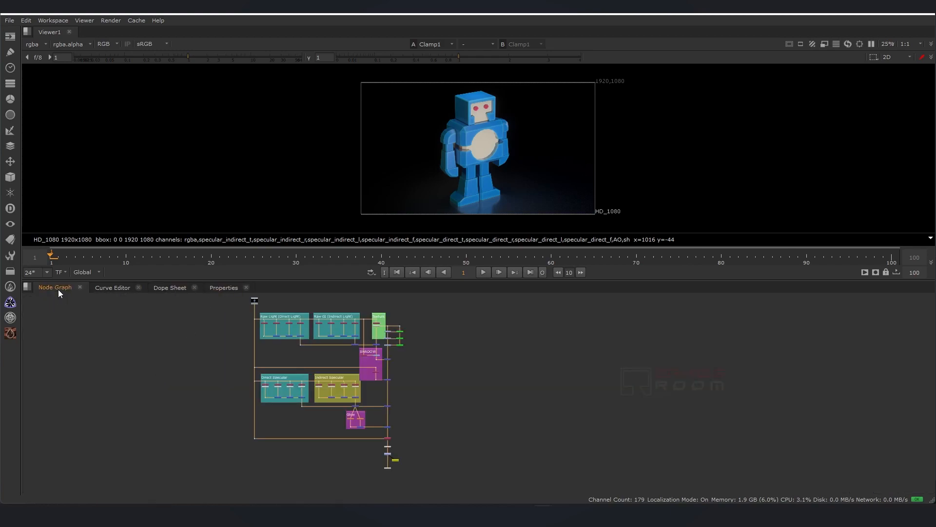
{"action": "left_click", "coordinate": [117, 288]}
{"action": "left_click", "coordinate": [181, 287]}
{"action": "left_click", "coordinate": [214, 287]}
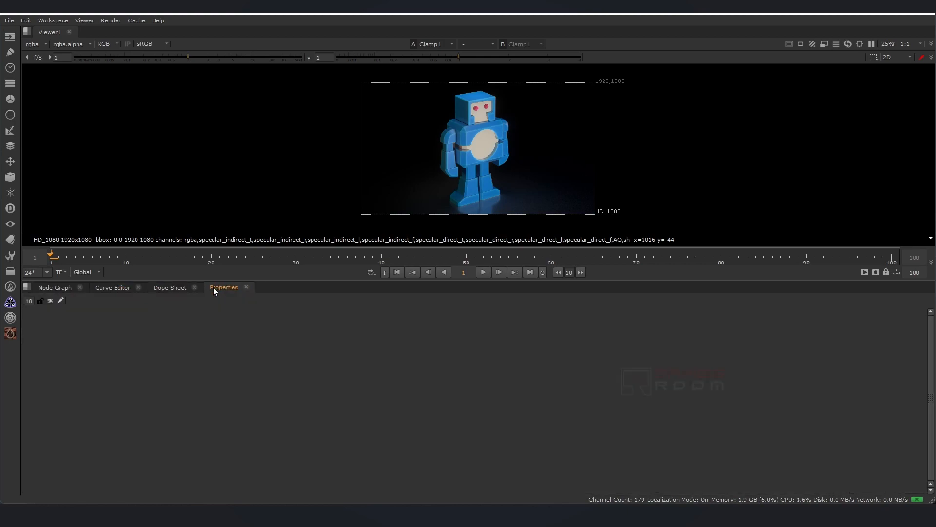
{"action": "left_click", "coordinate": [58, 289]}
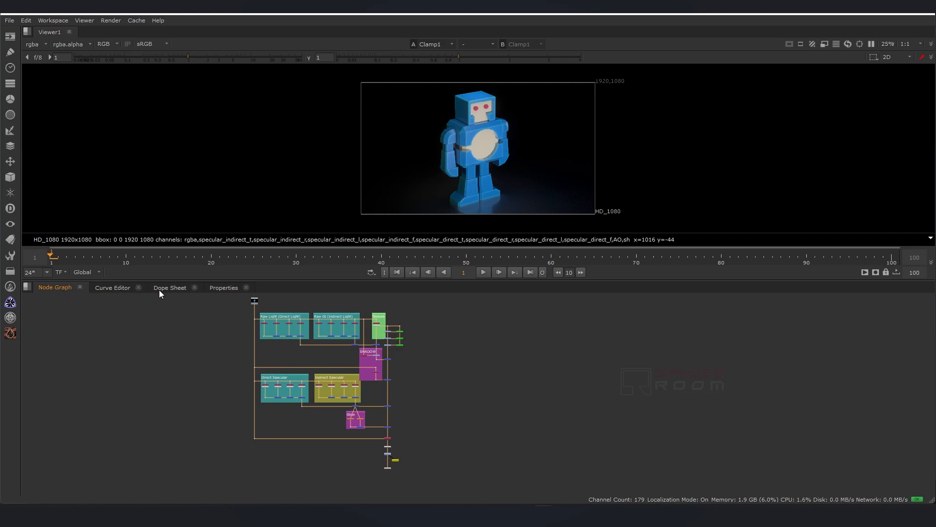
Turn off tab display for the bottom pane.
{"action": "left_click", "coordinate": [27, 287]}
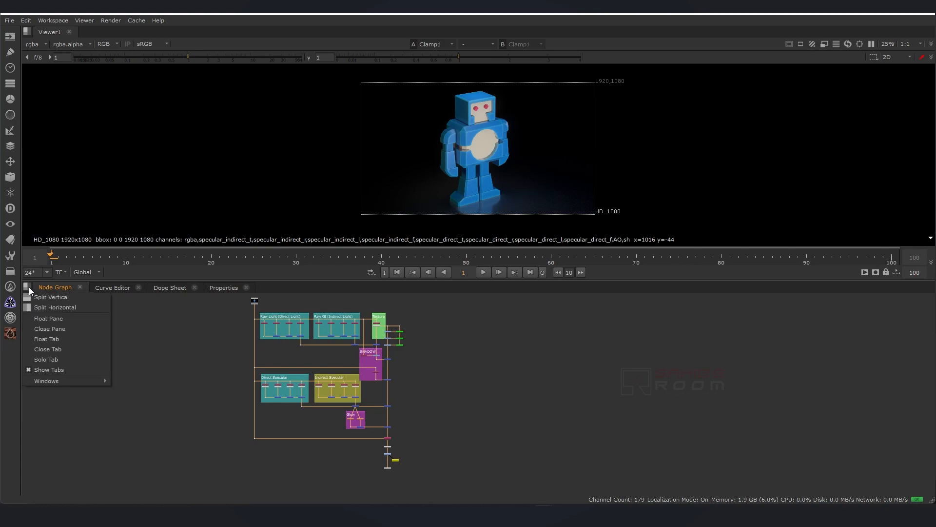
{"action": "left_click", "coordinate": [29, 371]}
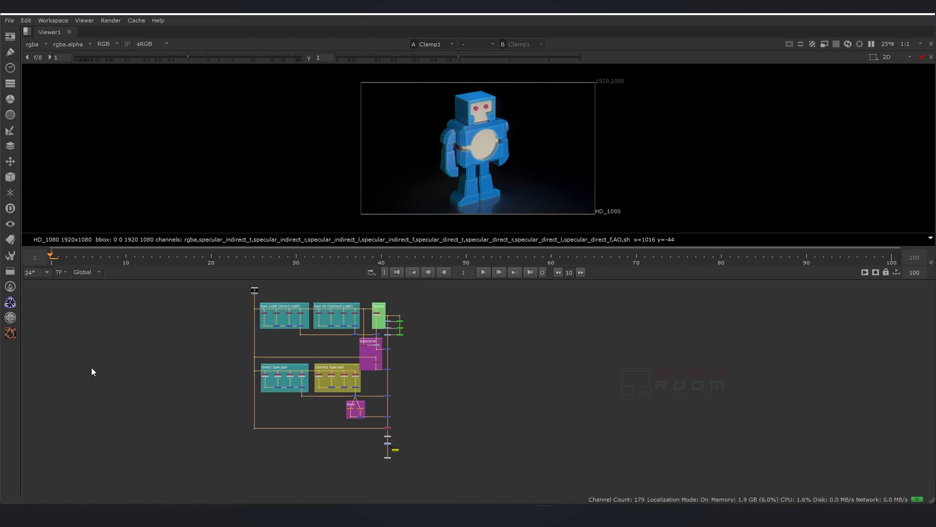
{"action": "middle_click_drag", "start_coordinate": [91, 367], "coordinate": [169, 385]}
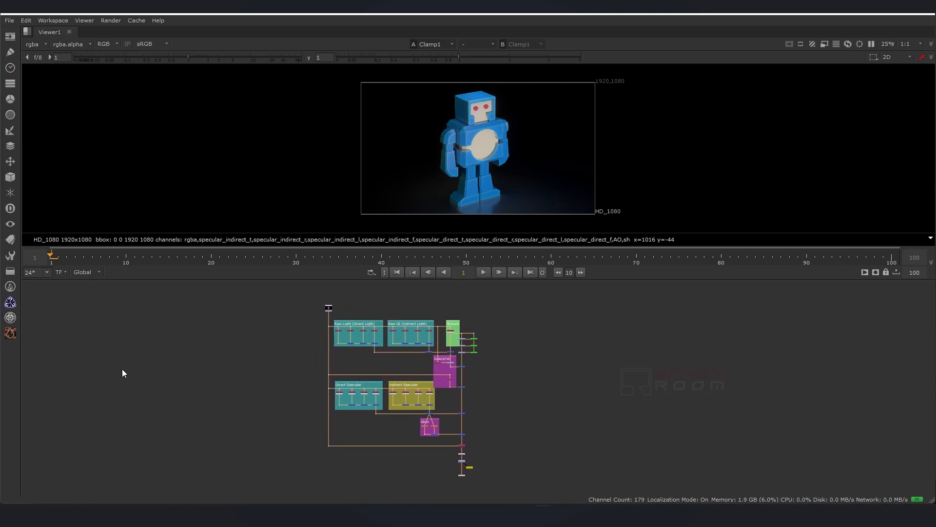
Turn tab display back on for the bottom pane.
{"action": "left_click", "coordinate": [60, 282]}
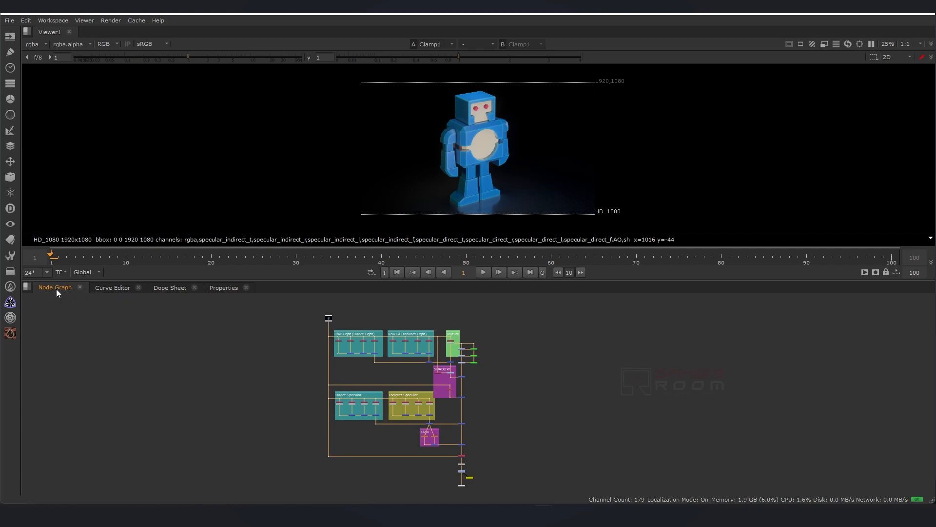
{"action": "left_click", "coordinate": [29, 286]}
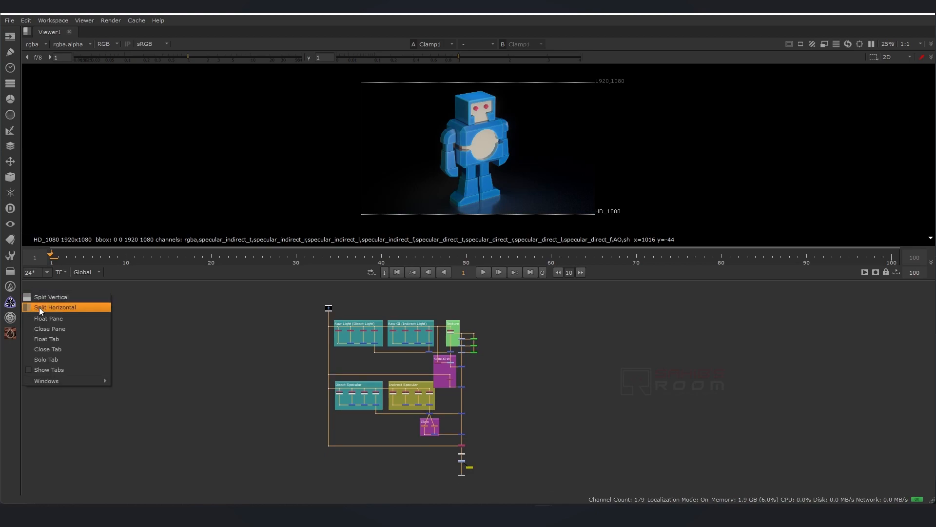
{"action": "left_click", "coordinate": [31, 370]}
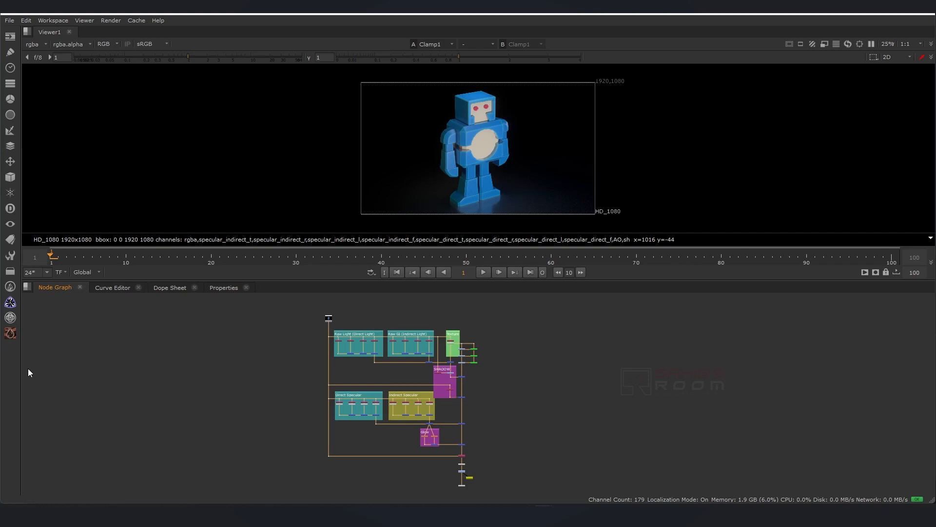
Reset the workspace to its default layout.
{"action": "left_click", "coordinate": [53, 22]}
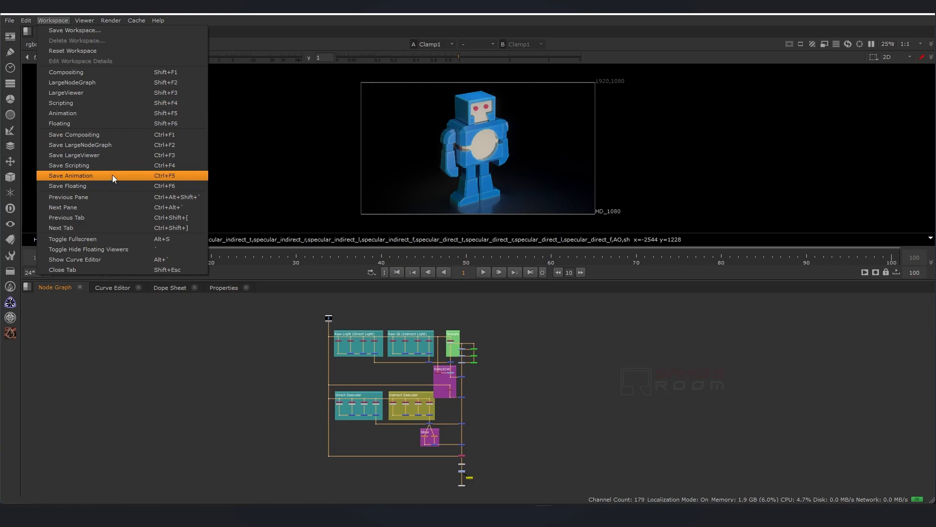
{"action": "left_click", "coordinate": [100, 51]}
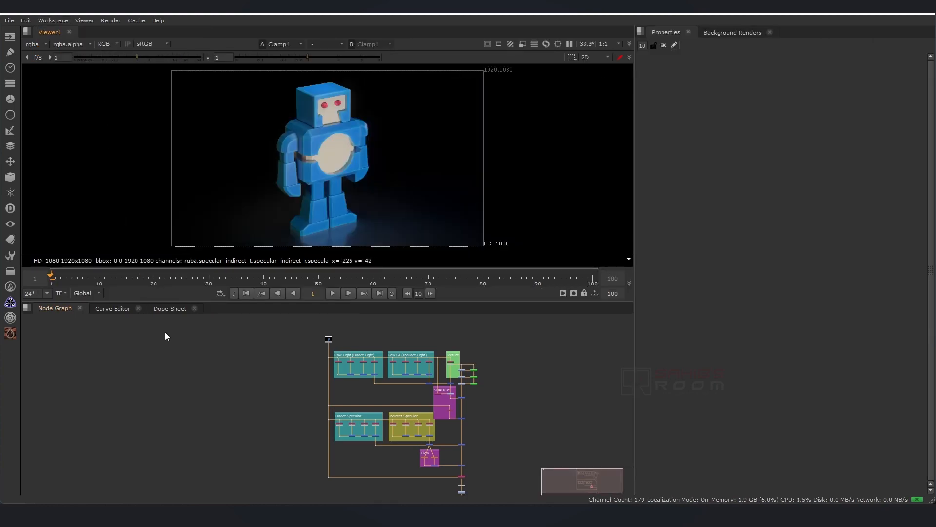